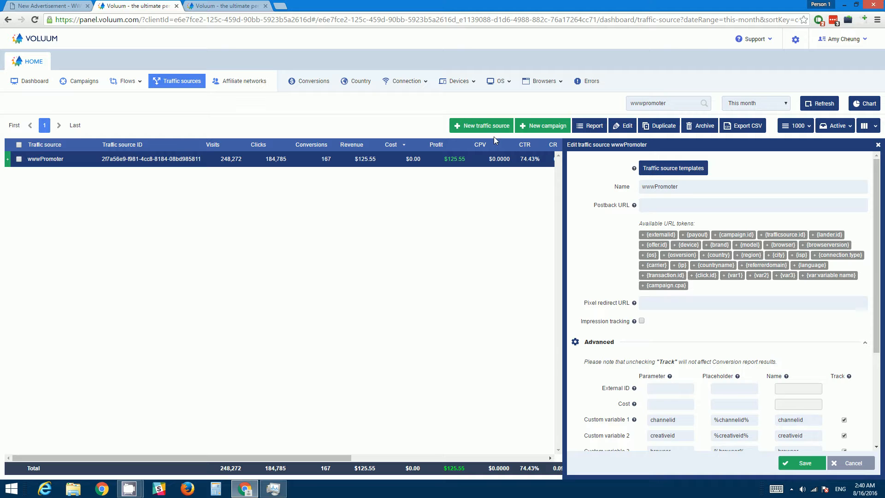
Step: Review the wwwPromoter traffic source's settings and its advanced custom variable parameters
{"action": "left_click_drag", "start_coordinate": [692, 188], "coordinate": [633, 189]}
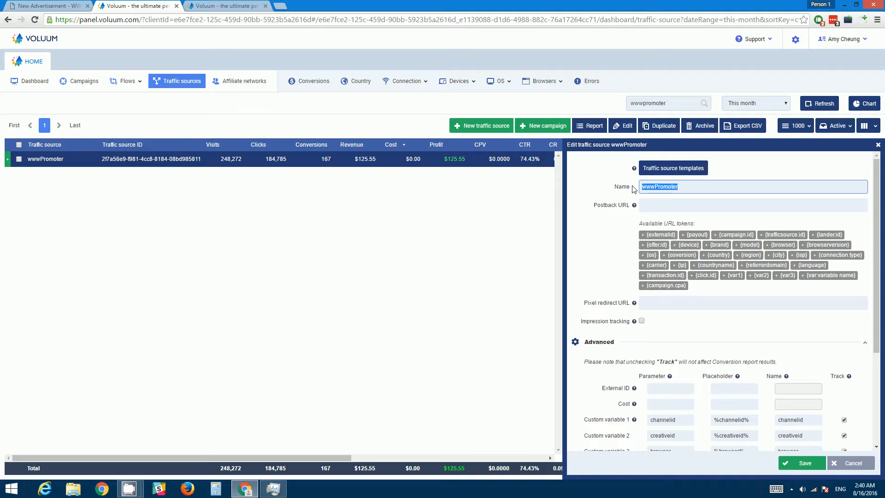
{"action": "left_click", "coordinate": [652, 204]}
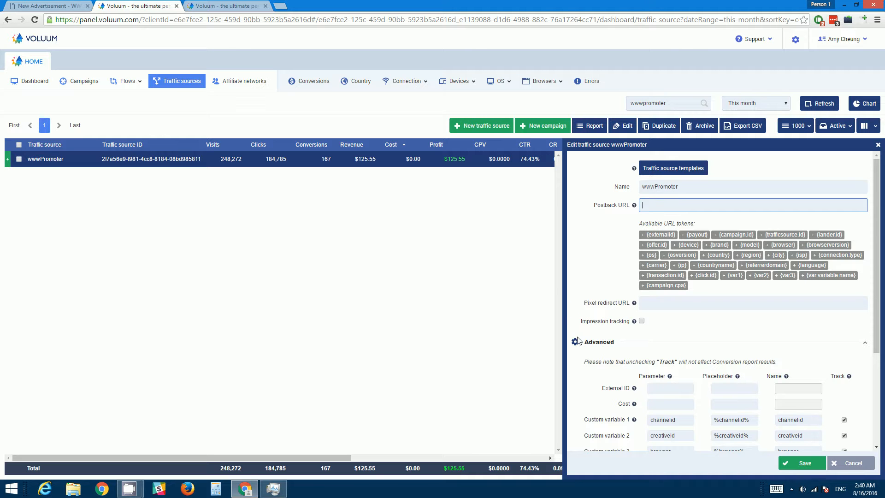
{"action": "scroll", "coordinate": [580, 341], "scroll_direction": "down", "scroll_amount": 1}
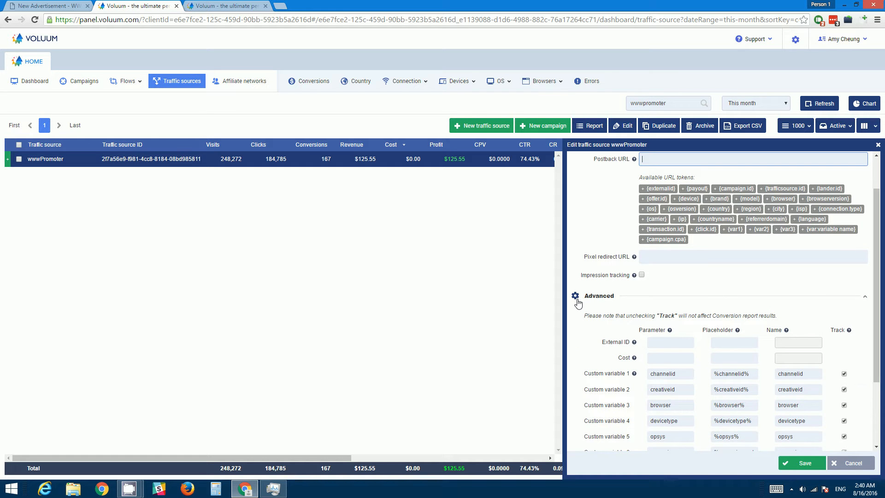
{"action": "left_click", "coordinate": [581, 303]}
{"action": "left_click", "coordinate": [577, 343]}
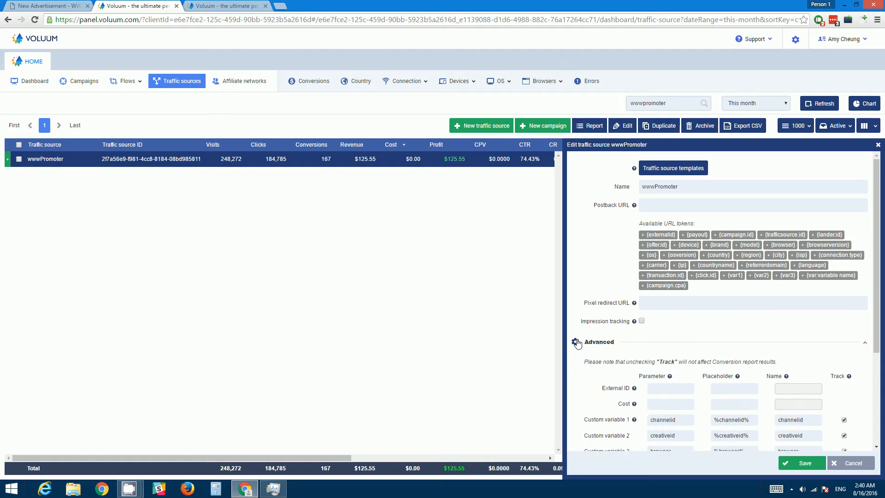
{"action": "scroll", "coordinate": [580, 332], "scroll_direction": "down", "scroll_amount": 2}
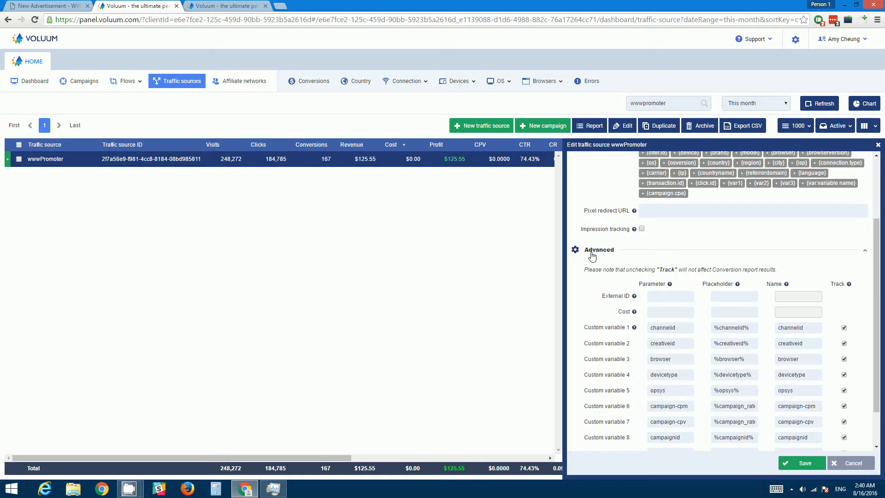
{"action": "scroll", "coordinate": [598, 297], "scroll_direction": "down", "scroll_amount": 1}
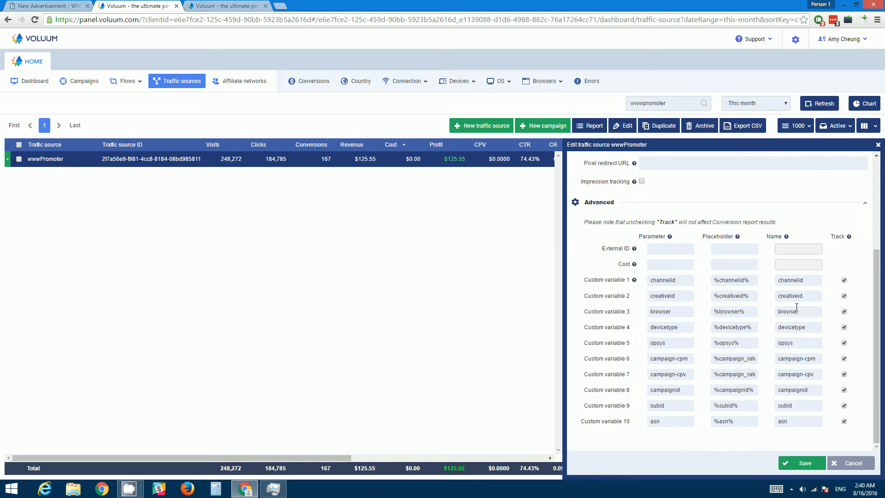
Step: Compare the custom variables with the macro reference on the wwwPromoter New Advertisement page
{"action": "left_click", "coordinate": [36, 9]}
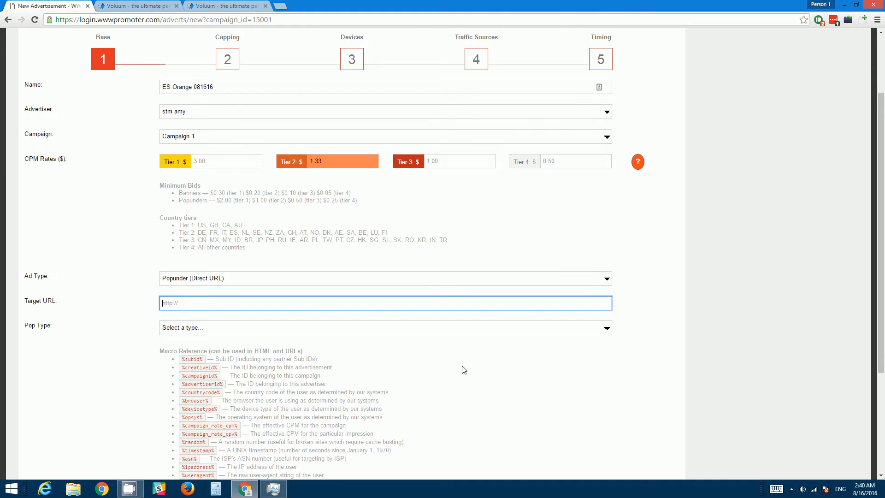
{"action": "scroll", "coordinate": [457, 358], "scroll_direction": "down", "scroll_amount": 1}
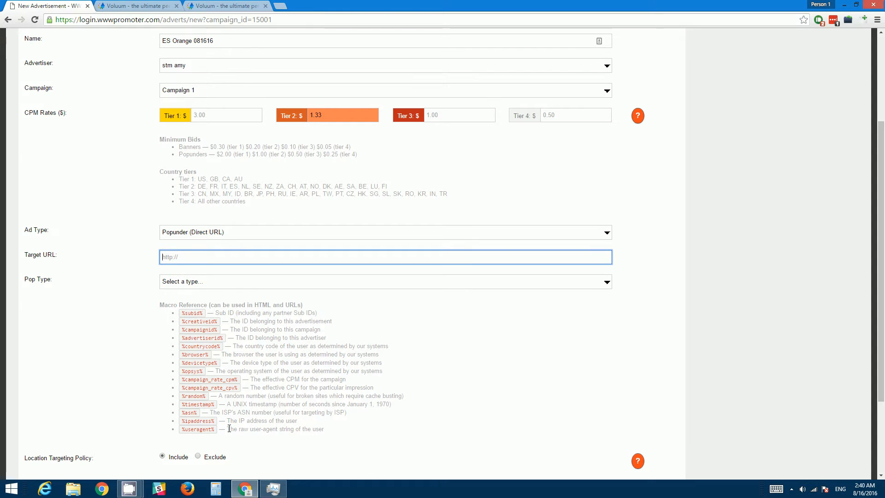
{"action": "left_click", "coordinate": [139, 8]}
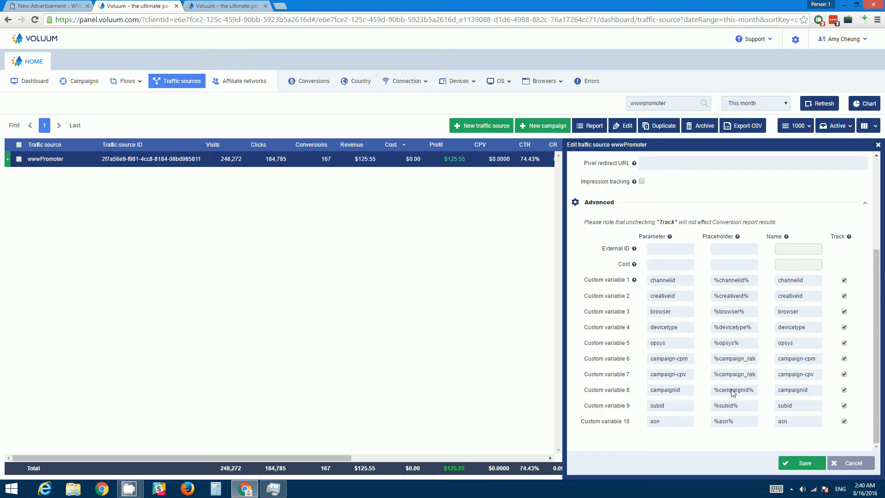
{"action": "left_click", "coordinate": [63, 8]}
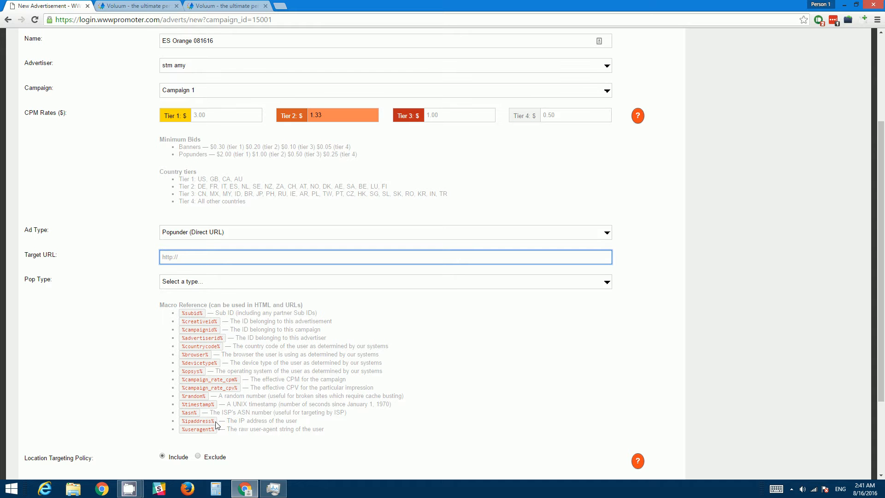
{"action": "left_click_drag", "start_coordinate": [215, 421], "coordinate": [179, 421]}
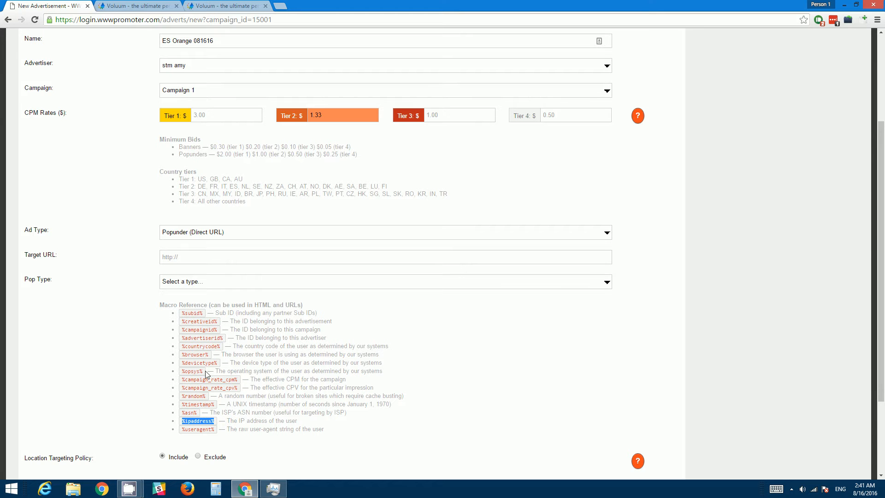
{"action": "left_click_drag", "start_coordinate": [203, 372], "coordinate": [179, 353]}
{"action": "left_click_drag", "start_coordinate": [215, 404], "coordinate": [174, 403]}
{"action": "left_click_drag", "start_coordinate": [202, 313], "coordinate": [182, 315]}
{"action": "left_click", "coordinate": [122, 7]}
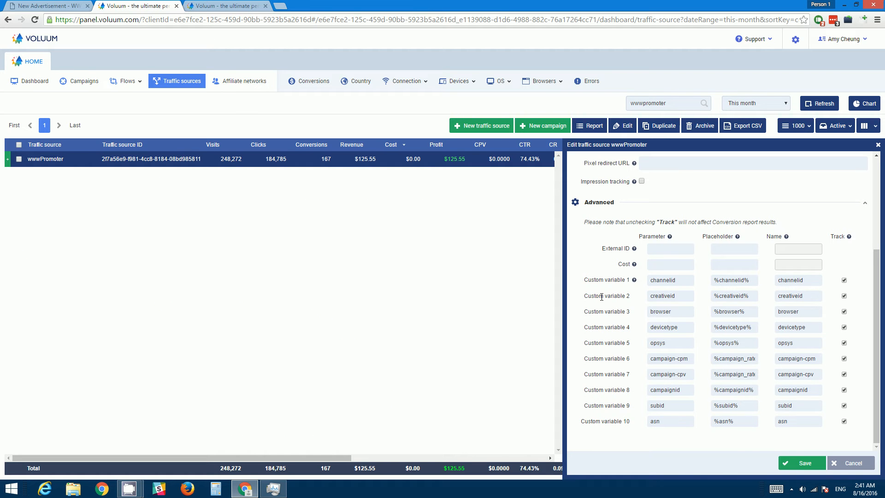
Step: Compare custom variable 1's placeholder with the %subid% macro in the advertisement's macro reference
{"action": "left_click_drag", "start_coordinate": [755, 283], "coordinate": [700, 280]}
{"action": "left_click", "coordinate": [40, 9]}
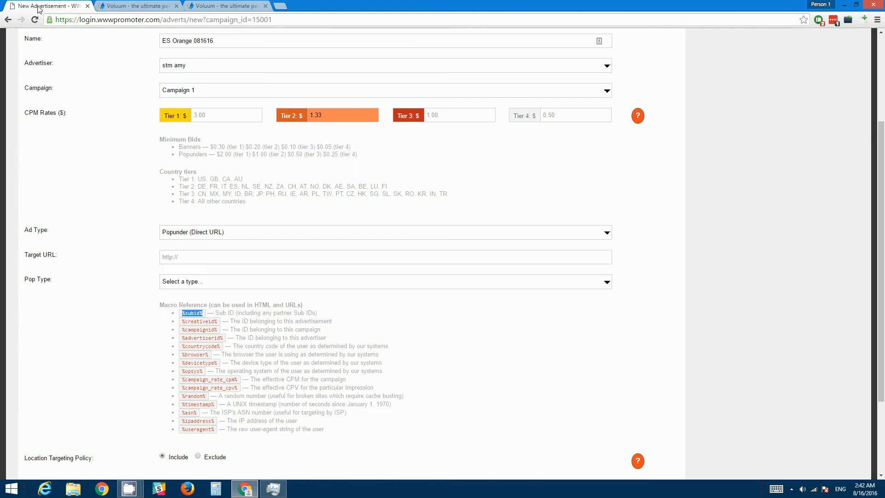
{"action": "left_click", "coordinate": [206, 315]}
{"action": "double_click", "coordinate": [204, 314]}
{"action": "left_click", "coordinate": [144, 6]}
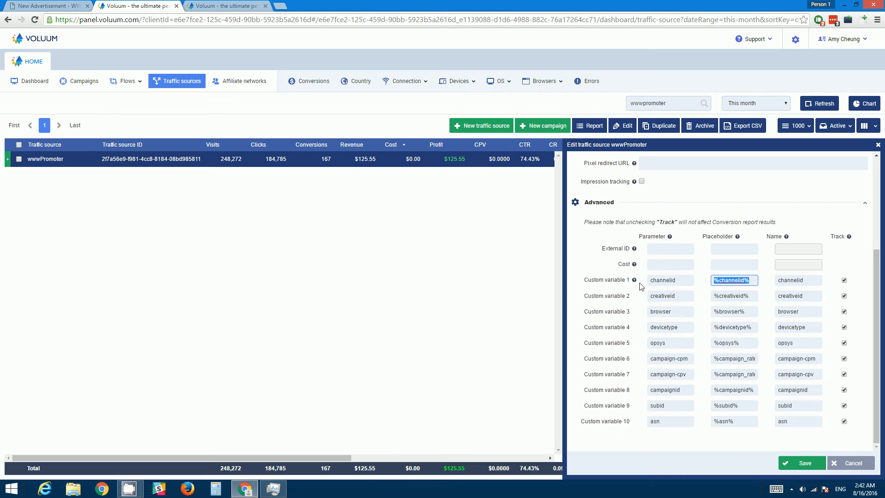
Step: Inspect the custom variable names, parameters and track checkboxes in the traffic source's advanced settings
{"action": "left_click", "coordinate": [865, 292]}
{"action": "left_click_drag", "start_coordinate": [805, 280], "coordinate": [778, 281]}
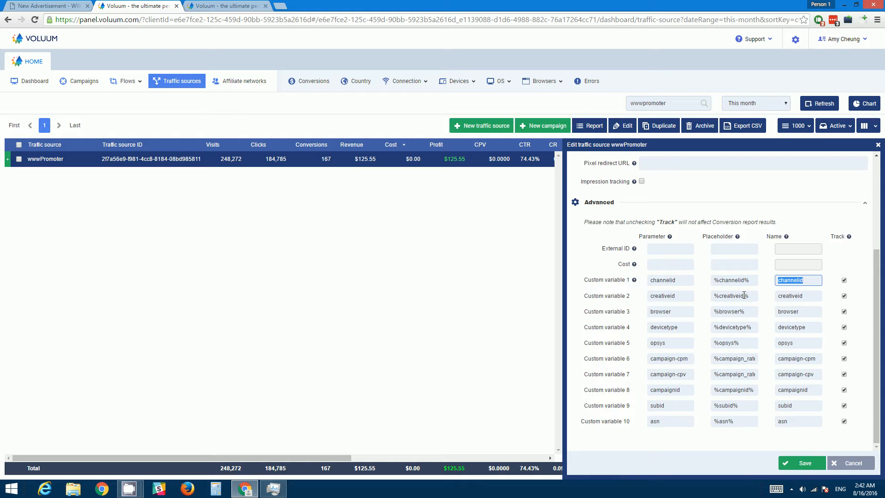
{"action": "left_click", "coordinate": [811, 295]}
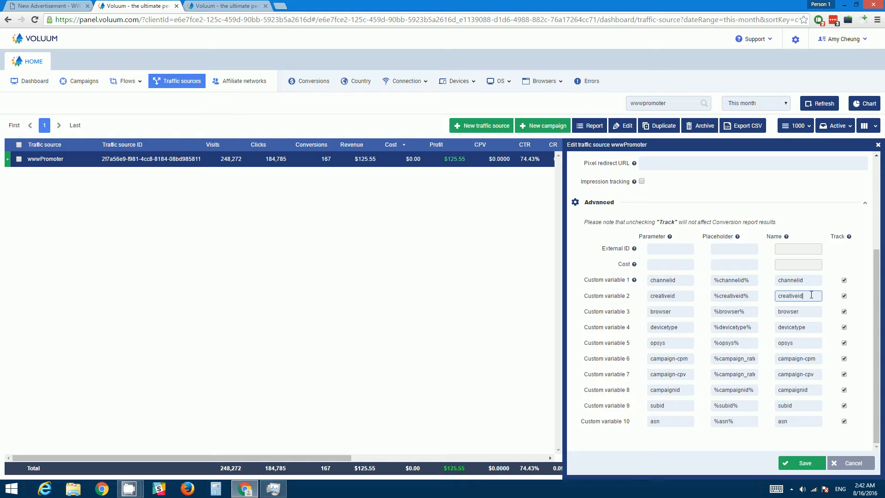
{"action": "left_click", "coordinate": [810, 281]}
{"action": "left_click", "coordinate": [679, 281]}
{"action": "left_click", "coordinate": [847, 283]}
{"action": "left_click", "coordinate": [35, 7]}
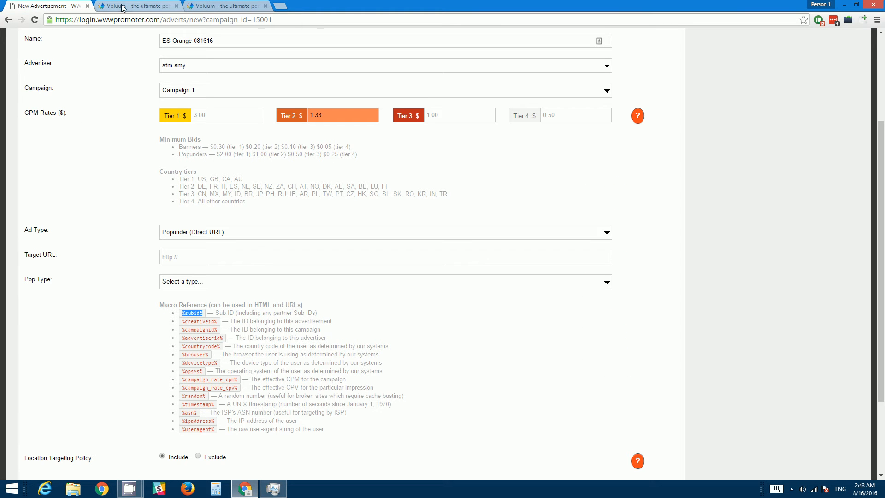
Step: In the new campaign form, set the traffic source to wwwPromoter and the country to Spain
{"action": "left_click", "coordinate": [207, 6]}
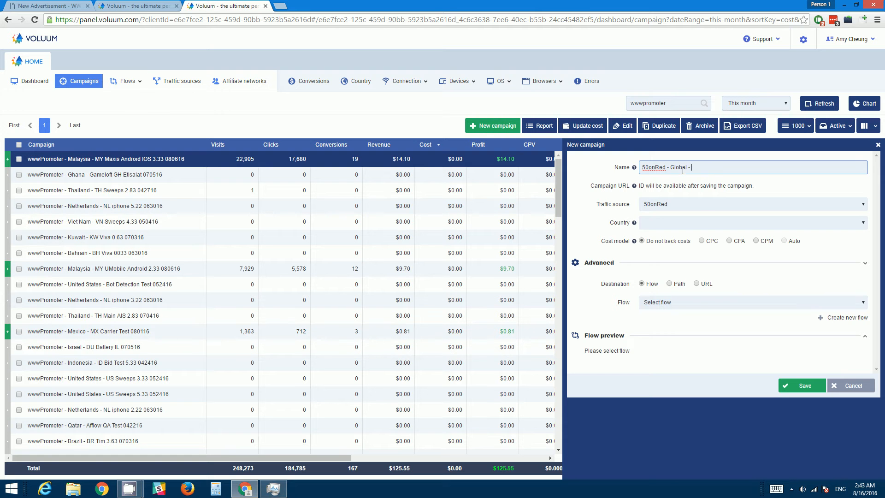
{"action": "left_click", "coordinate": [697, 205]}
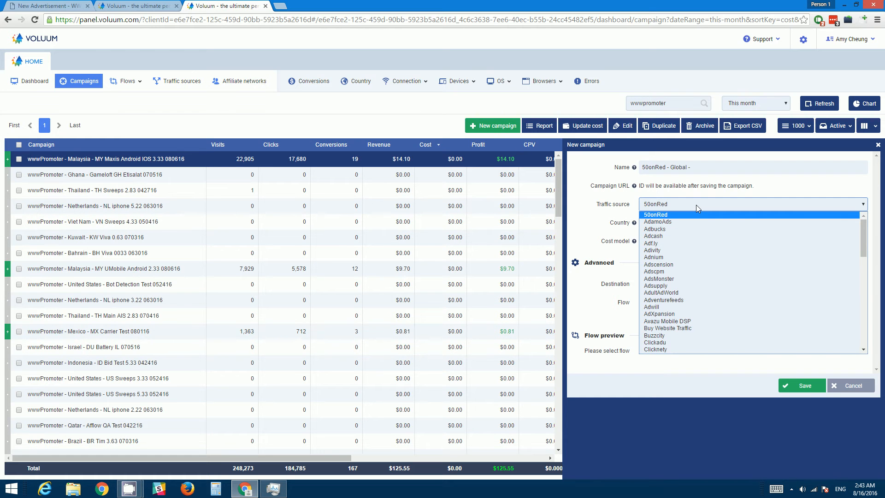
{"action": "key", "text": "w"}
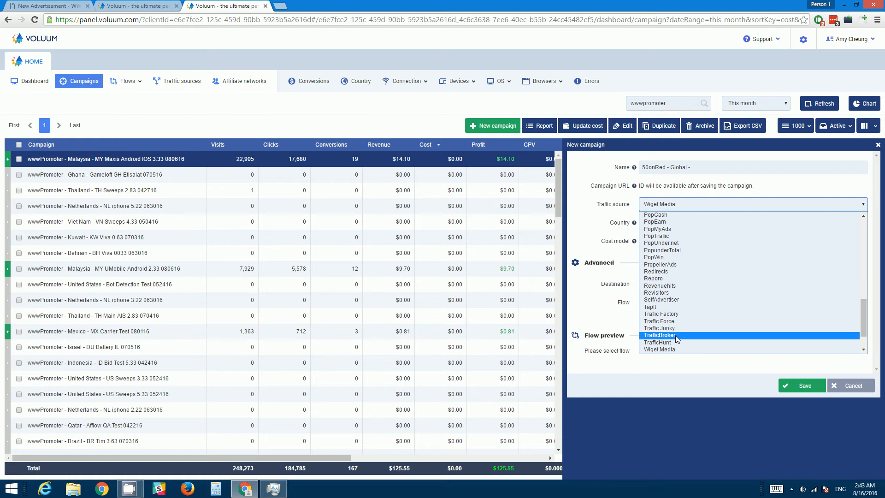
{"action": "scroll", "coordinate": [677, 336], "scroll_direction": "down", "scroll_amount": 2}
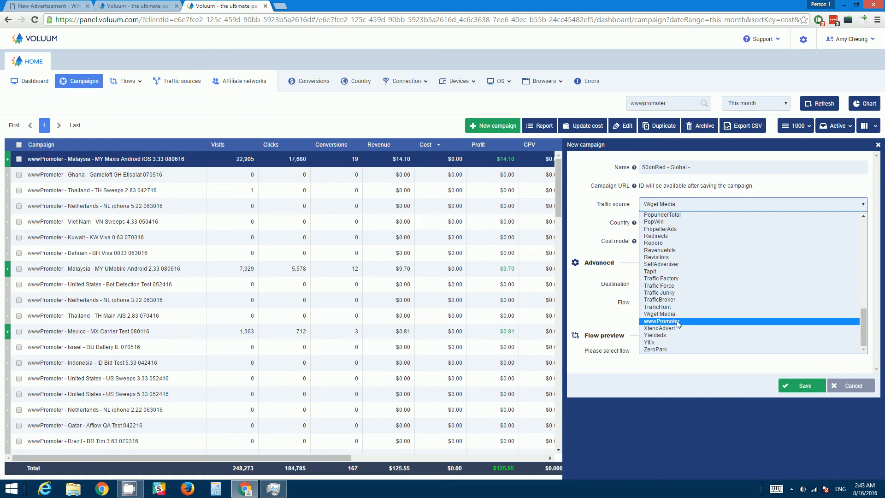
{"action": "left_click", "coordinate": [677, 322]}
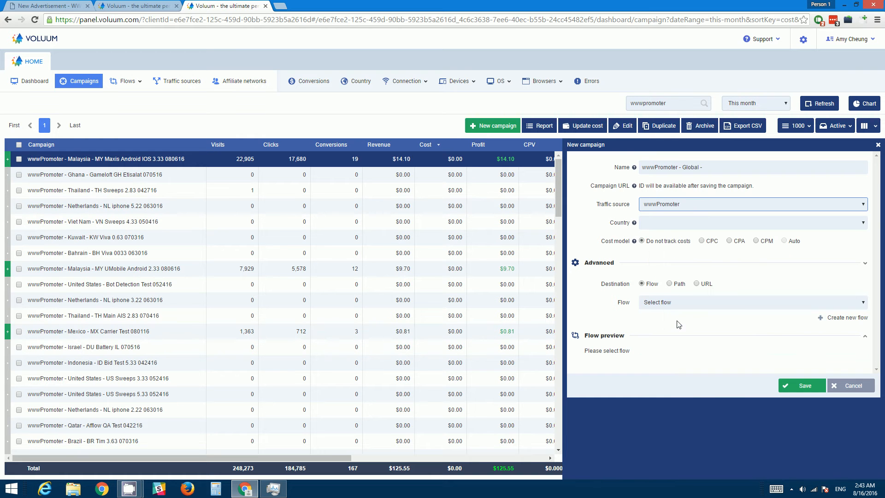
{"action": "left_click", "coordinate": [676, 224]}
{"action": "type", "text": "spain"}
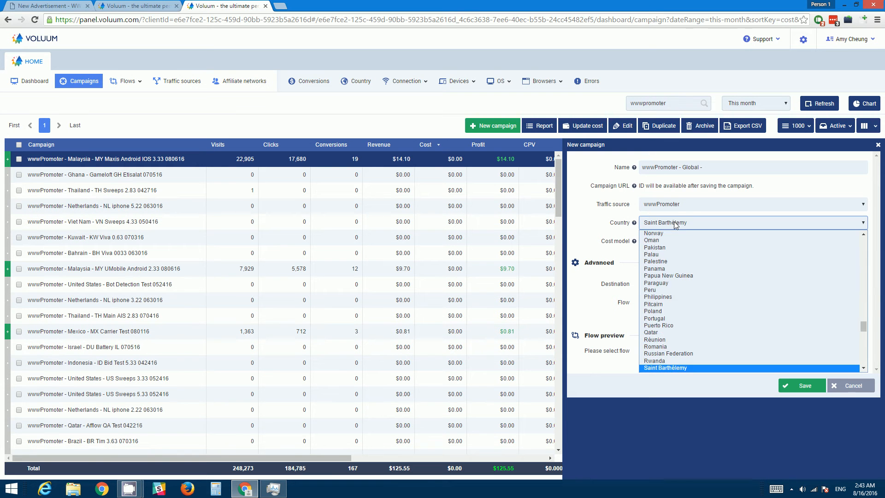
{"action": "key", "text": "Return"}
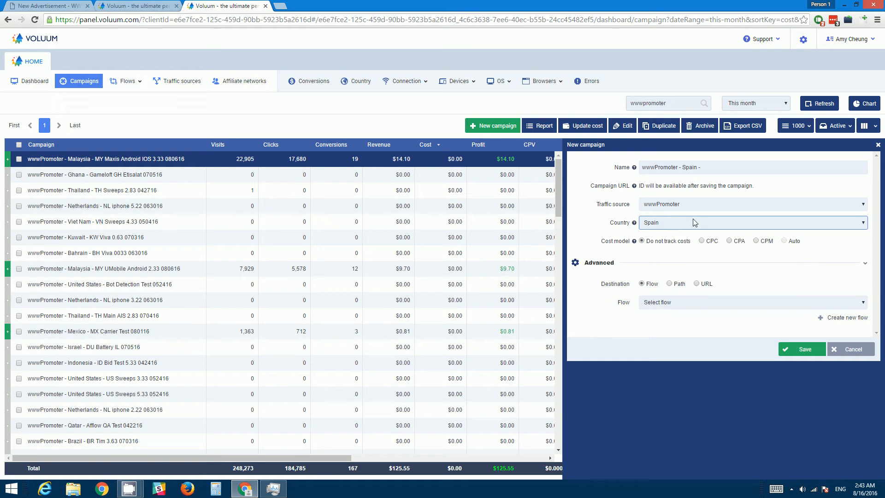
Step: Copy the advertisement name ES Orange 081616 and append it to the campaign name
{"action": "left_click", "coordinate": [718, 170]}
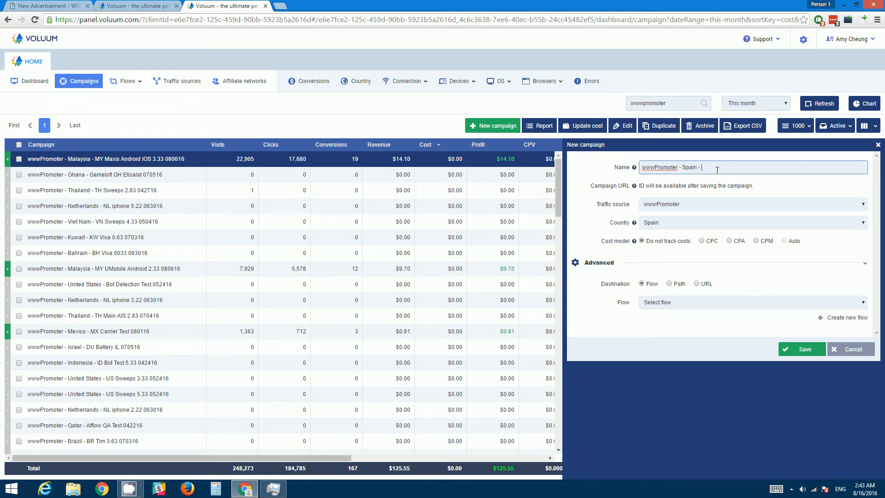
{"action": "left_click", "coordinate": [44, 5]}
{"action": "scroll", "coordinate": [227, 218], "scroll_direction": "up", "scroll_amount": 2}
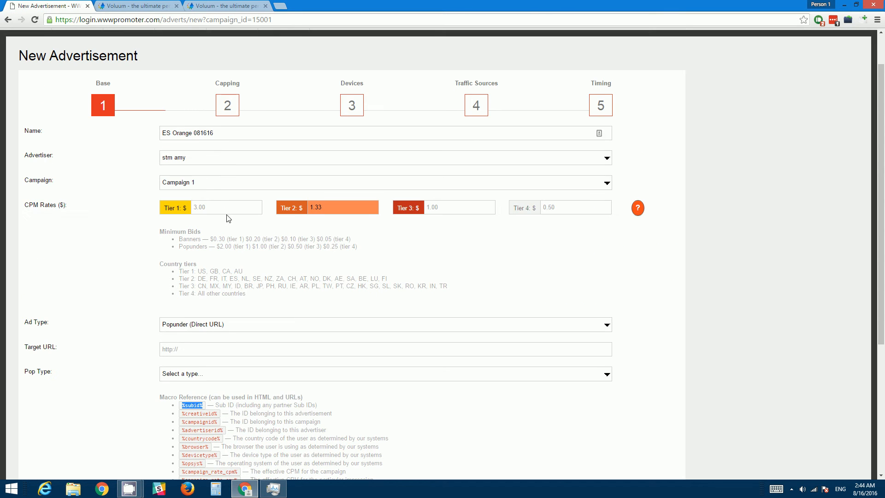
{"action": "triple_click", "coordinate": [215, 133]}
{"action": "key", "text": "ctrl+c"}
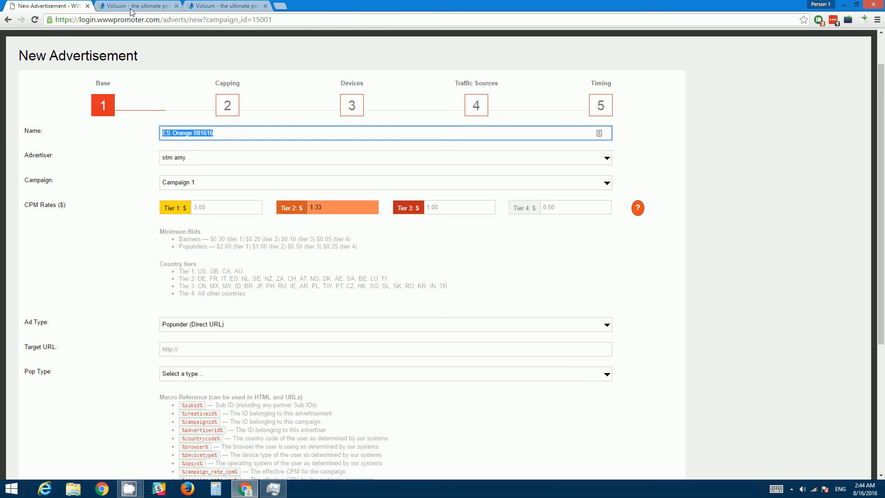
{"action": "left_click", "coordinate": [132, 13]}
{"action": "scroll", "coordinate": [694, 206], "scroll_direction": "up", "scroll_amount": 3}
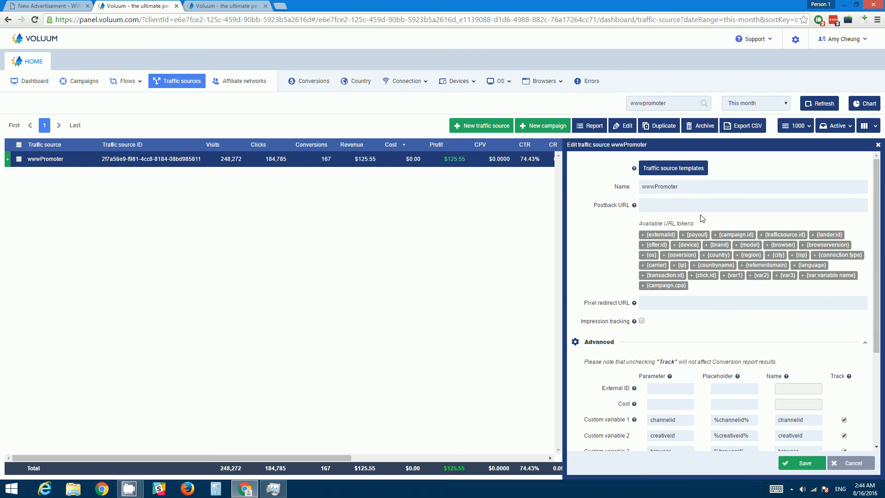
{"action": "left_click", "coordinate": [228, 8]}
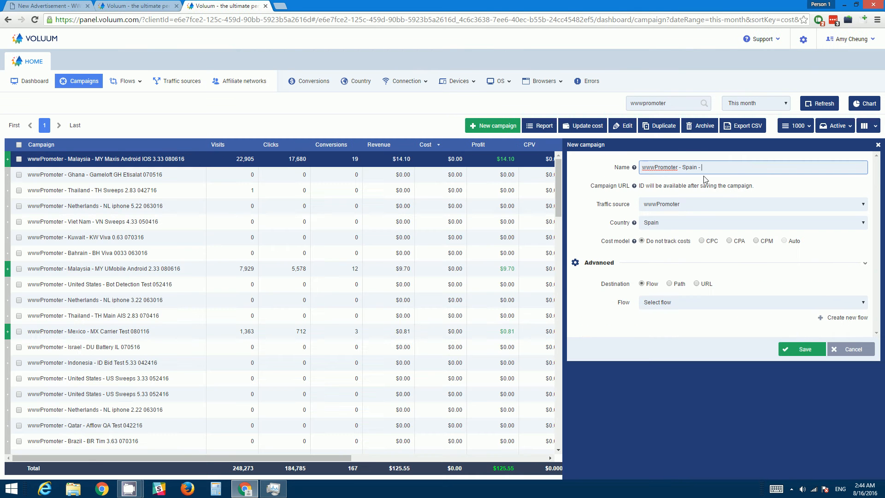
{"action": "key", "text": "ctrl+v"}
Step: Set the campaign destination to Path and enable direct linking for path 1
{"action": "left_click", "coordinate": [670, 284]}
{"action": "scroll", "coordinate": [696, 333], "scroll_direction": "down", "scroll_amount": 1}
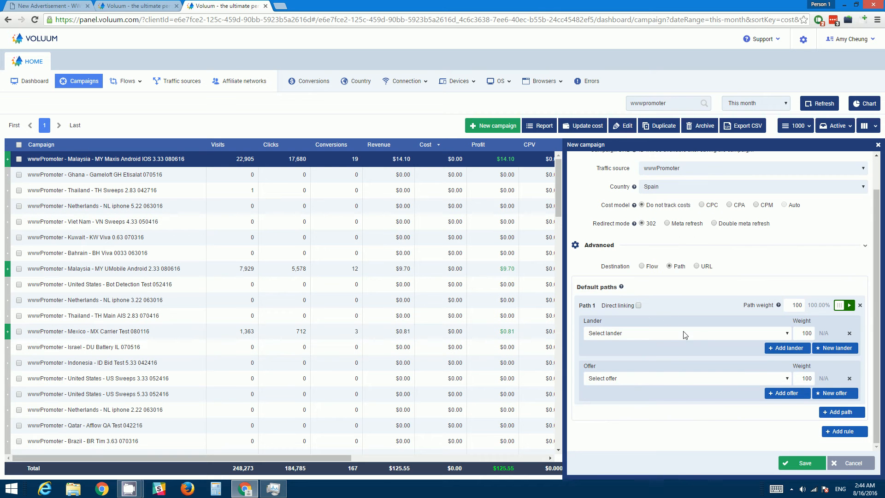
{"action": "left_click", "coordinate": [639, 306]}
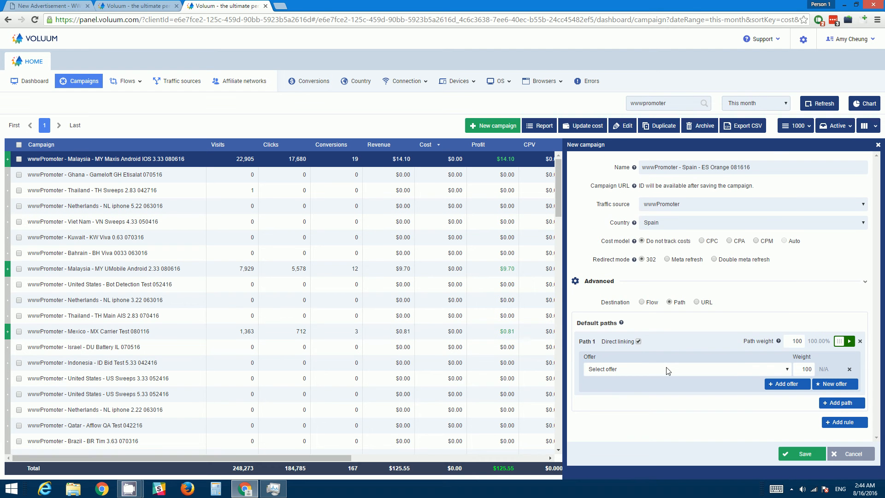
Step: Select the offer Afflow - Global - Mobile-Apps for the path and save the campaign
{"action": "left_click", "coordinate": [667, 369]}
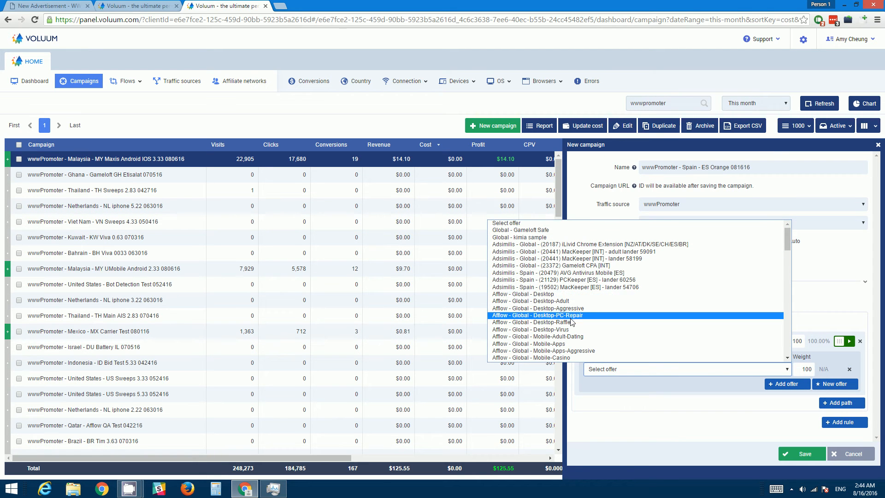
{"action": "left_click", "coordinate": [584, 345]}
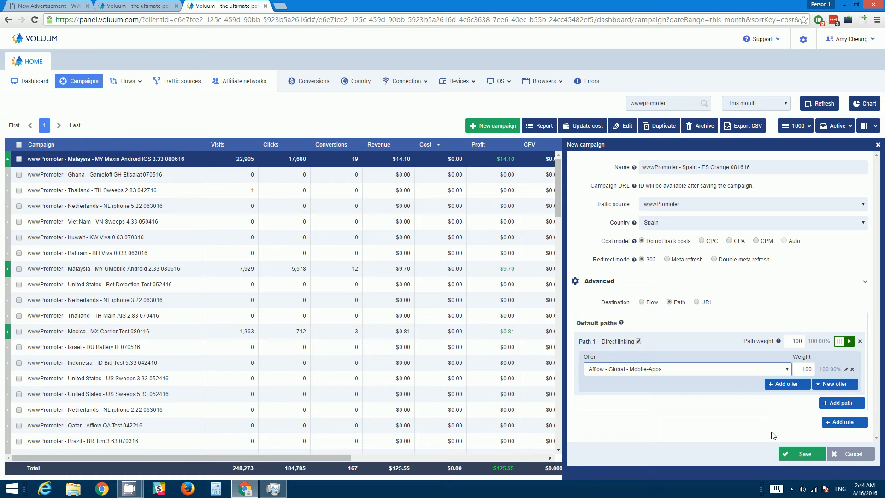
{"action": "left_click", "coordinate": [800, 458]}
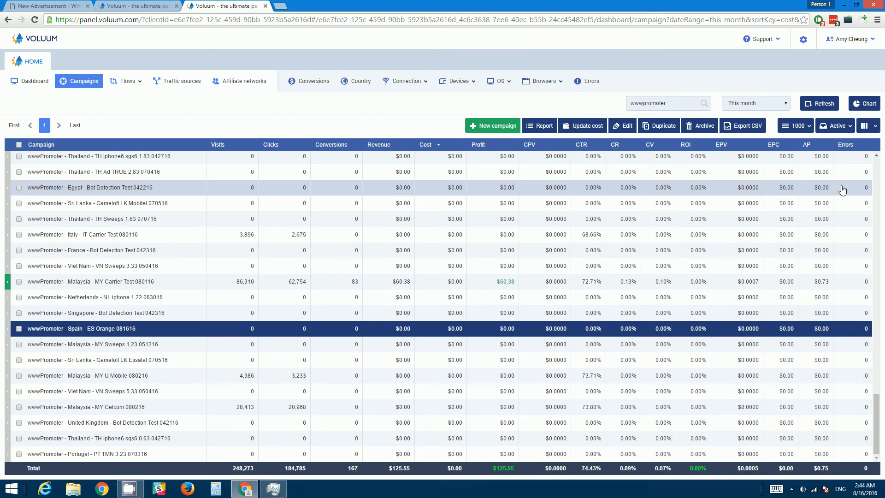
Step: Copy the tracking URL of the wwwPromoter - Spain - ES Orange 081616 campaign
{"action": "left_click", "coordinate": [842, 188]}
{"action": "left_click", "coordinate": [104, 323]}
{"action": "right_click", "coordinate": [105, 324]}
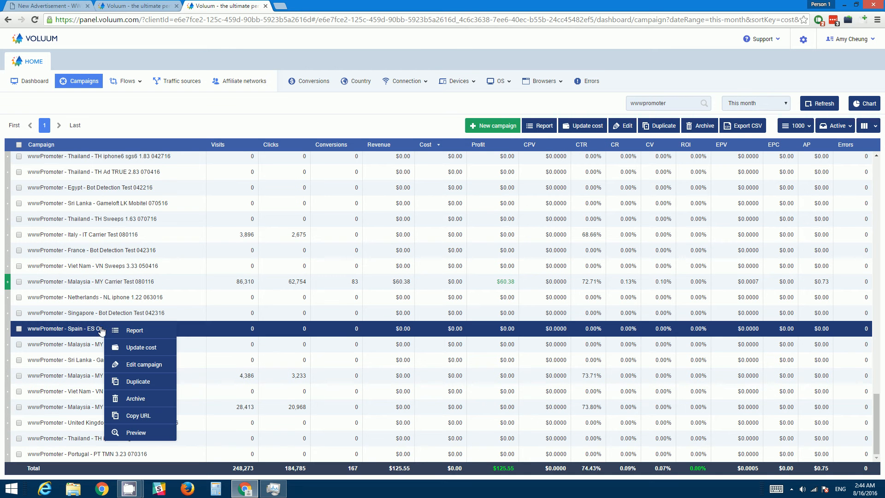
{"action": "left_click", "coordinate": [138, 416]}
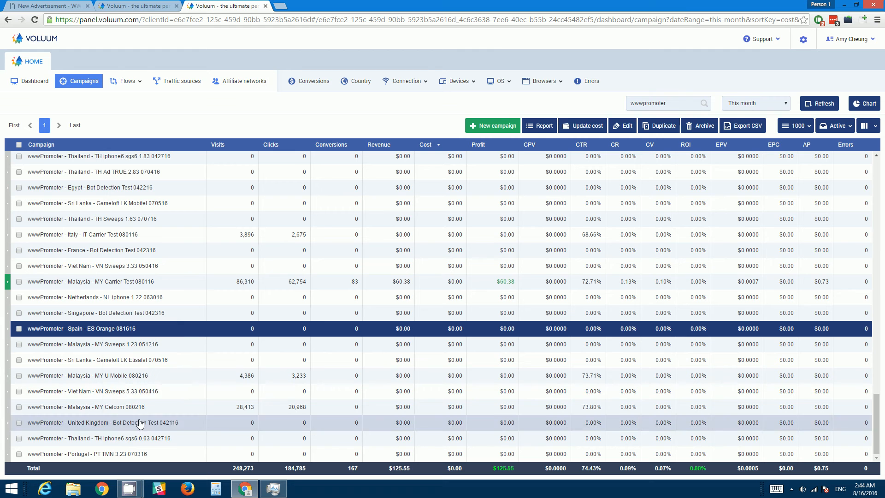
Step: Switch to the wwwPromoter New Advertisement tab and paste the campaign URL as the advertisement's Target URL
{"action": "left_click", "coordinate": [44, 8]}
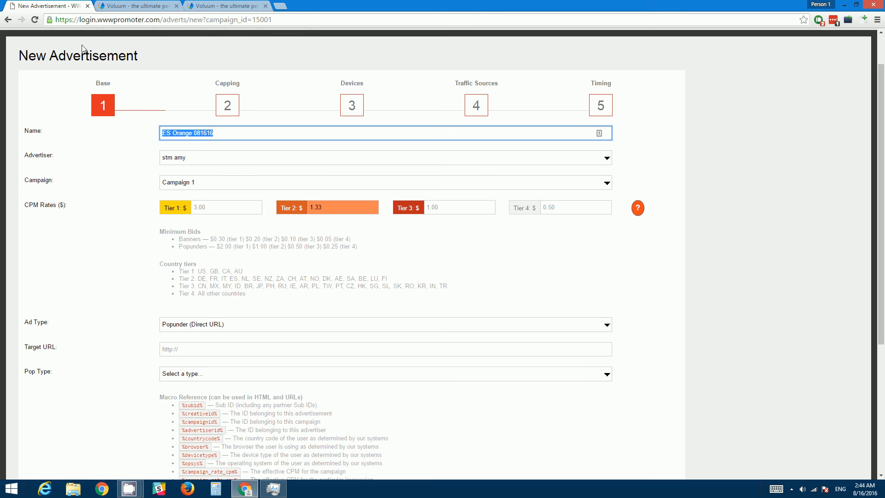
{"action": "left_click", "coordinate": [192, 348]}
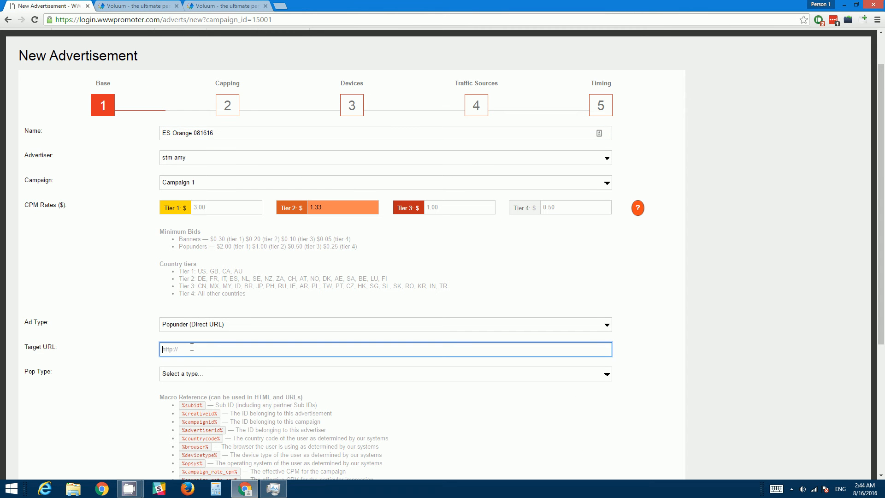
{"action": "key", "text": "ctrl+v"}
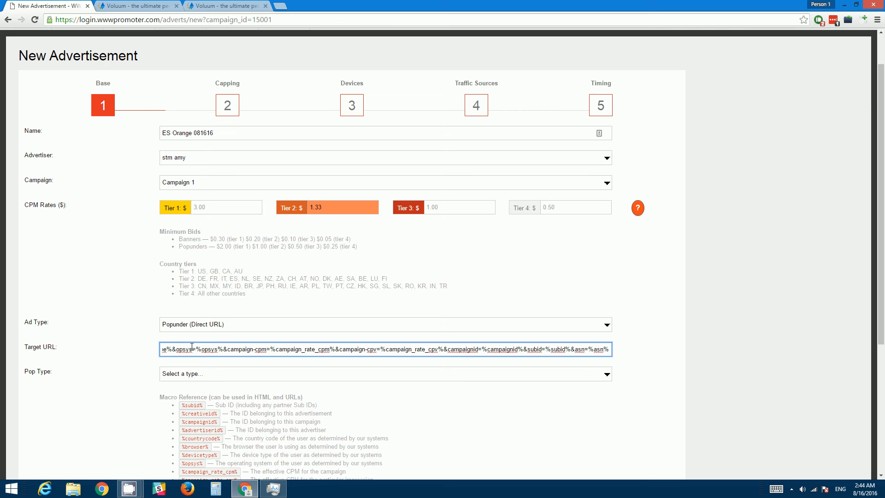
{"action": "scroll", "coordinate": [129, 349], "scroll_direction": "down", "scroll_amount": 4}
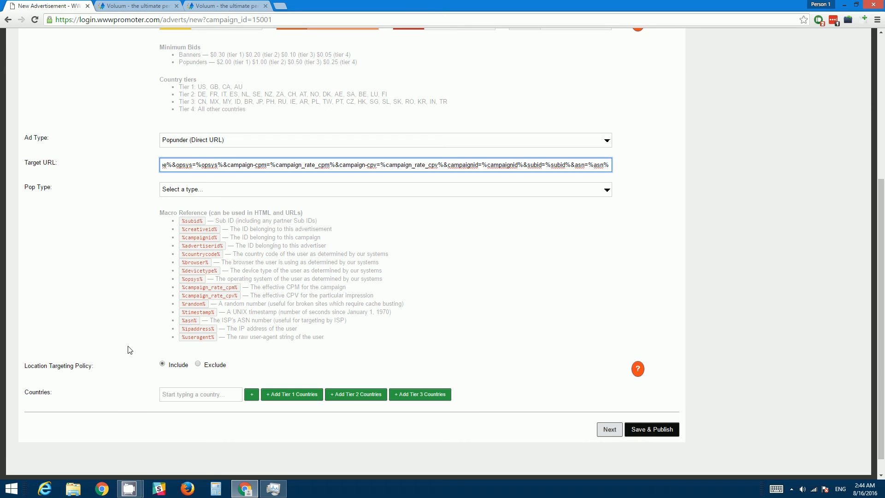
{"action": "left_click", "coordinate": [222, 197]}
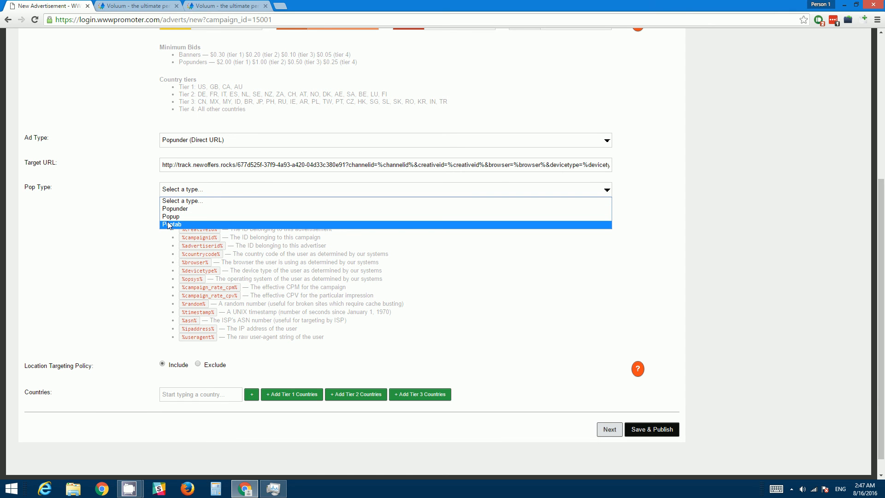
{"action": "left_click", "coordinate": [254, 370]}
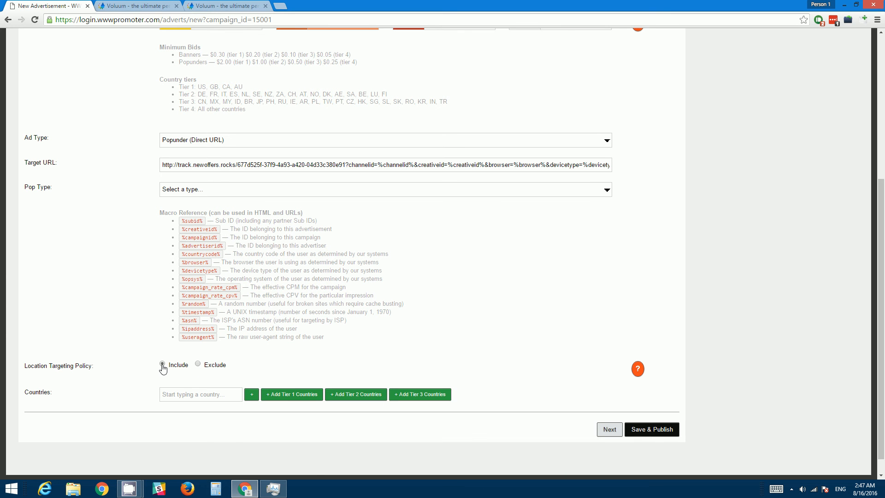
Step: Add Spain to the advertisement's countries with the Include location targeting policy
{"action": "left_click", "coordinate": [179, 395]}
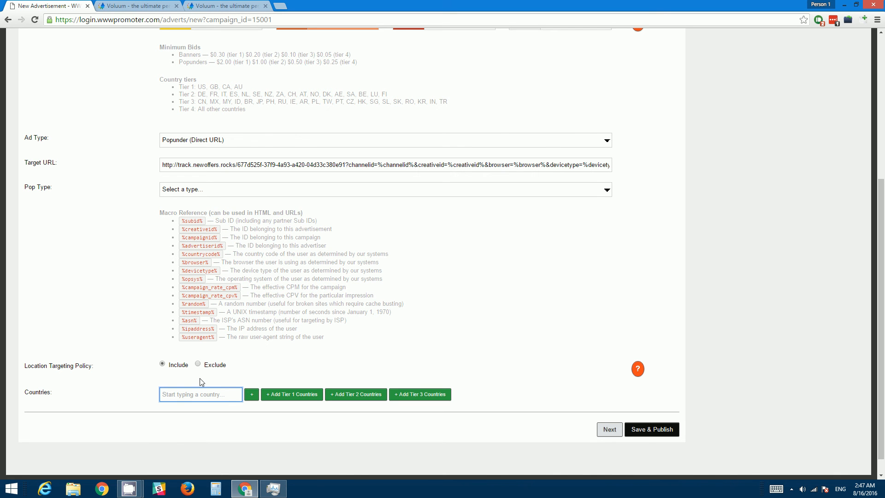
{"action": "left_click", "coordinate": [197, 365]}
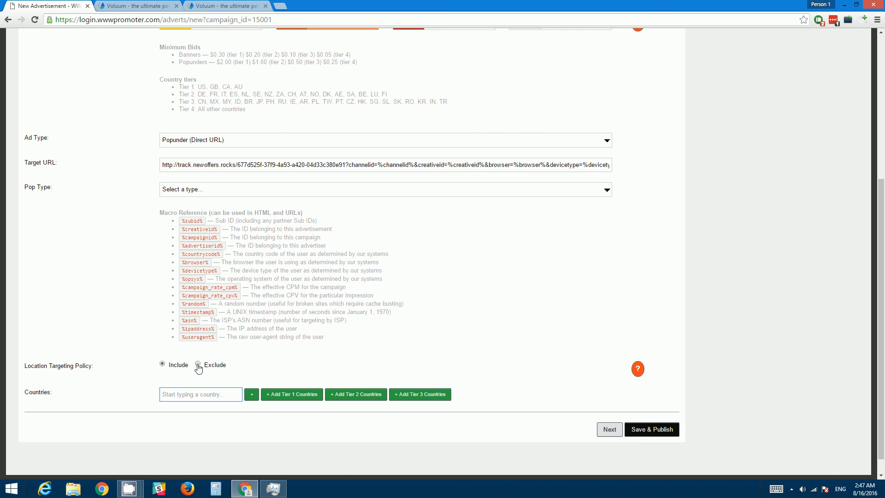
{"action": "left_click", "coordinate": [183, 396]}
{"action": "left_click", "coordinate": [162, 363]}
{"action": "left_click", "coordinate": [192, 395]}
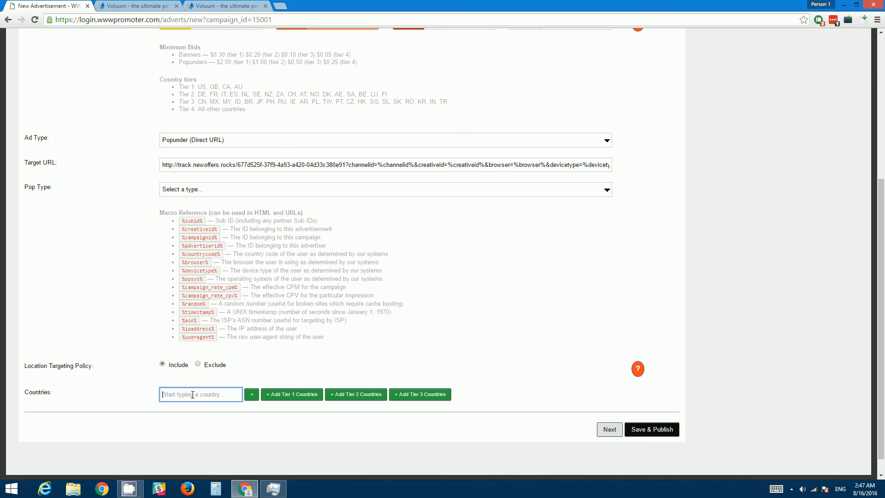
{"action": "type", "text": "spain"}
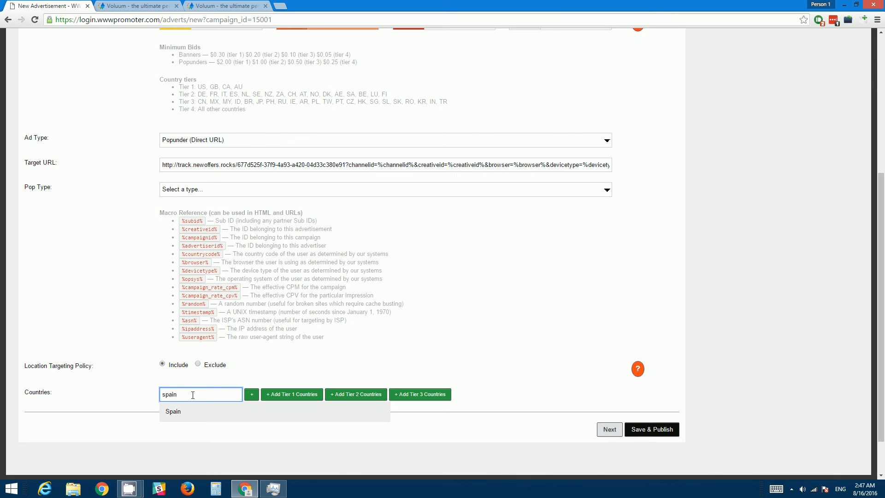
{"action": "left_click", "coordinate": [180, 412]}
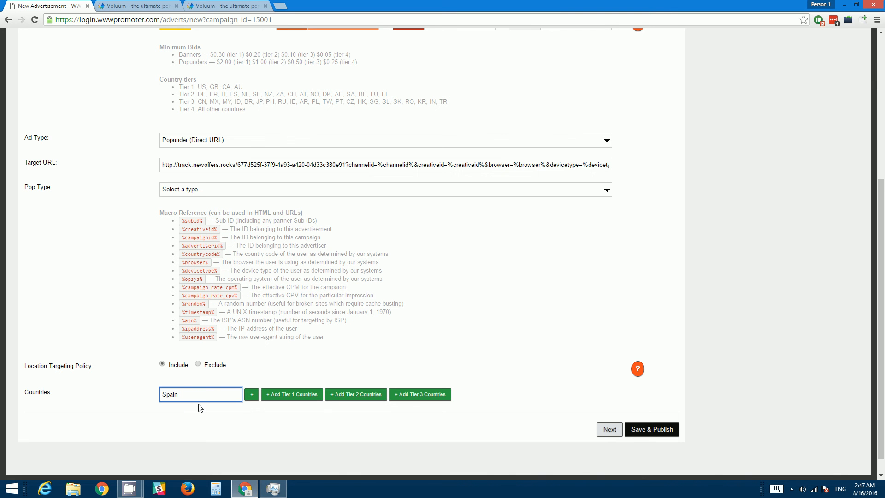
{"action": "left_click", "coordinate": [252, 398]}
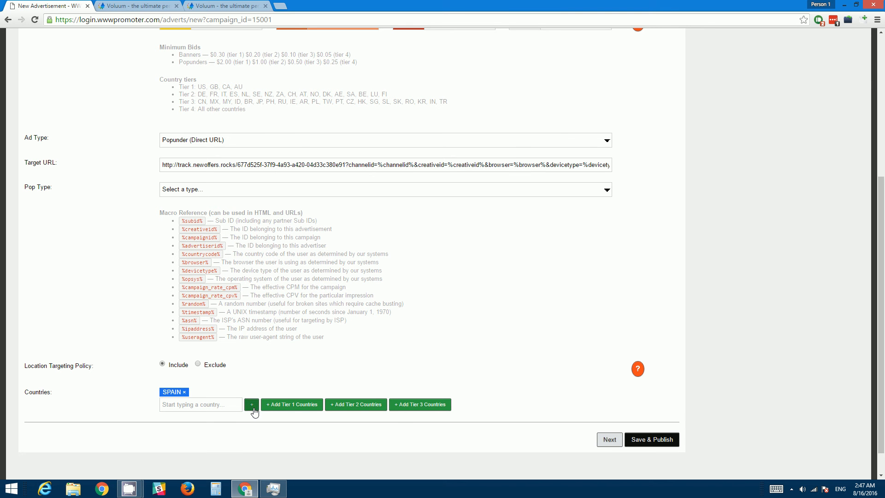